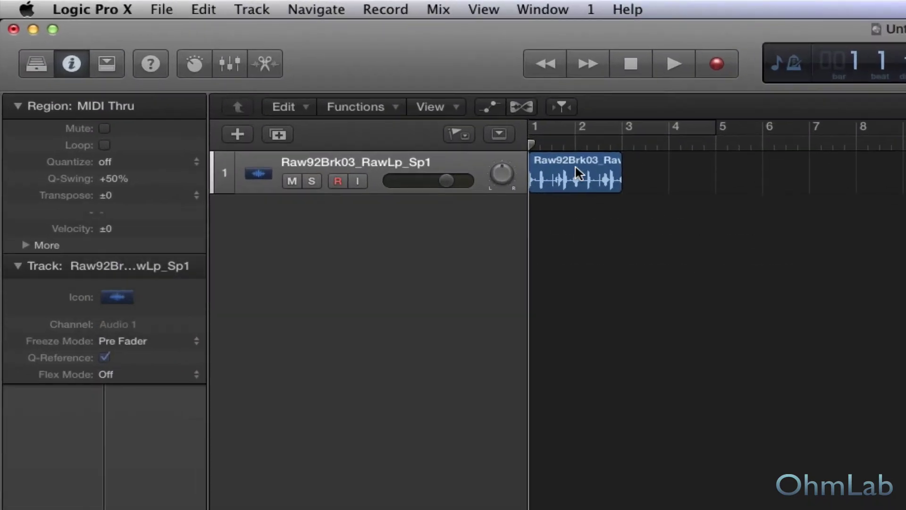
# - Select the drum loop region, cycle bars 1 to 3, and play it once through
pyautogui.click(283, 77)
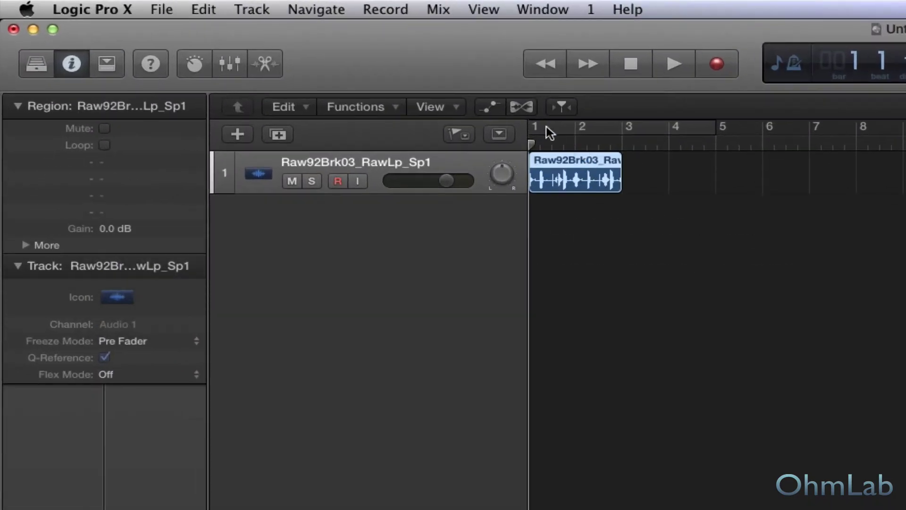
pyautogui.moveTo(538, 133); pyautogui.dragTo(612, 136)
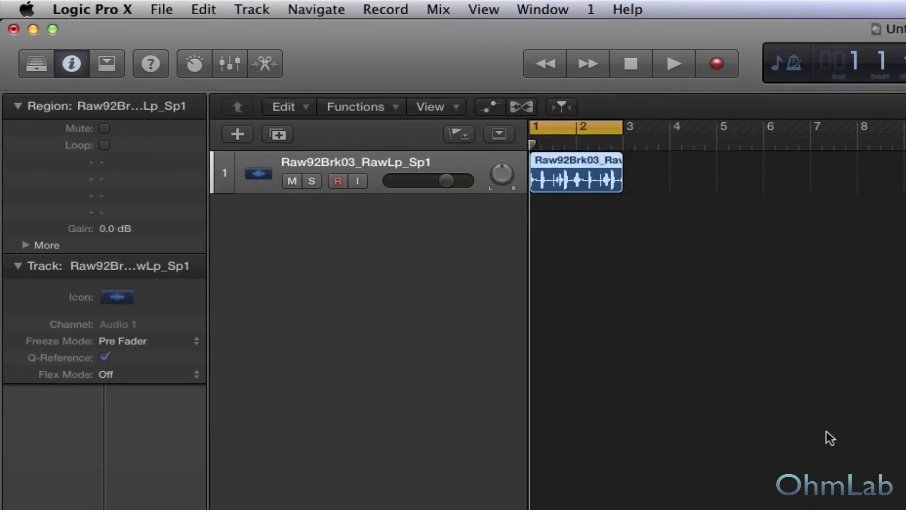
pyautogui.press('space')
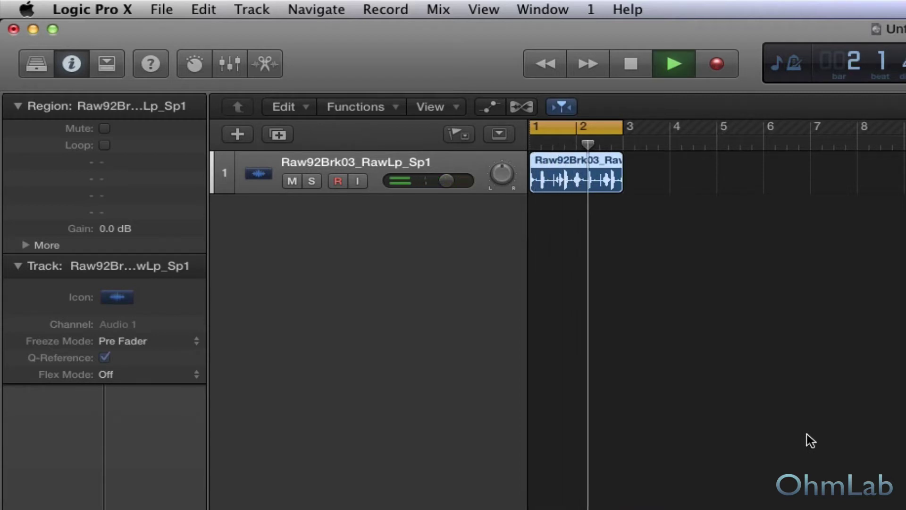
pyautogui.press('space')
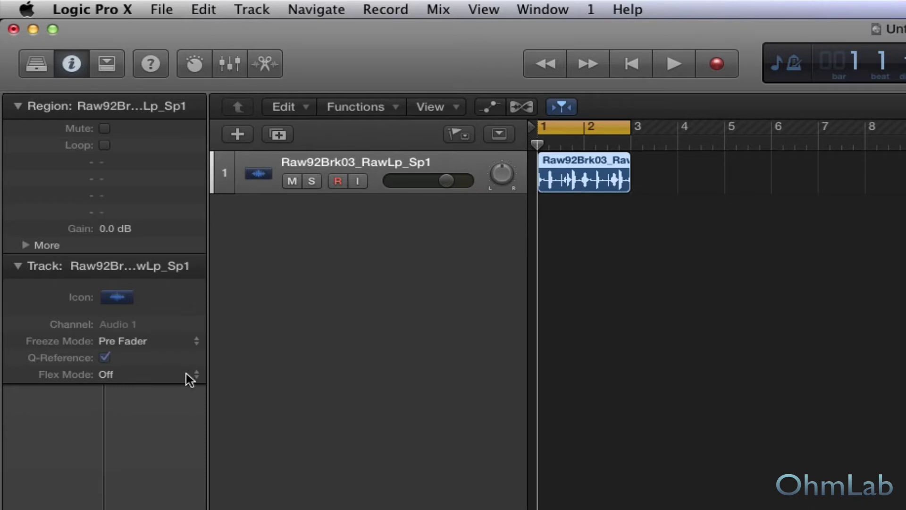
# - Set the drum track's Flex Mode to Flex Time - Rhythmic
pyautogui.click(189, 379)
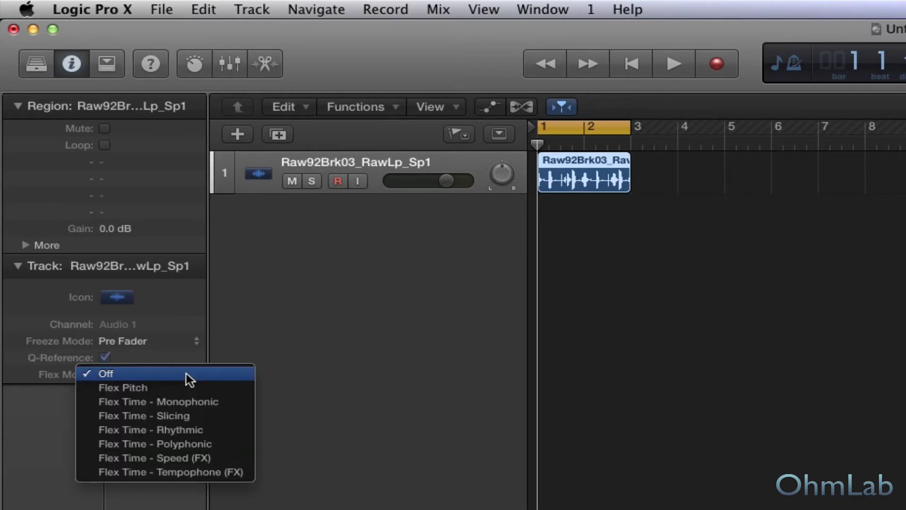
pyautogui.click(200, 431)
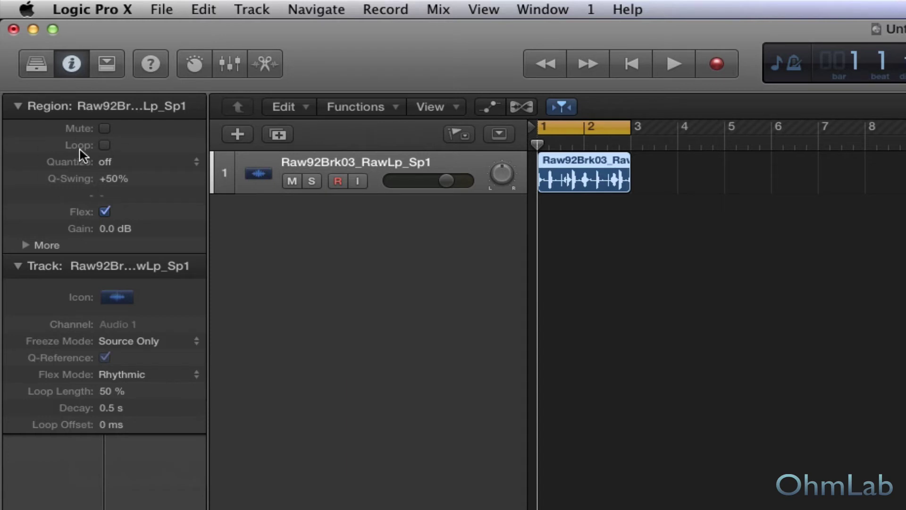
pyautogui.click(140, 382)
pyautogui.click(121, 317)
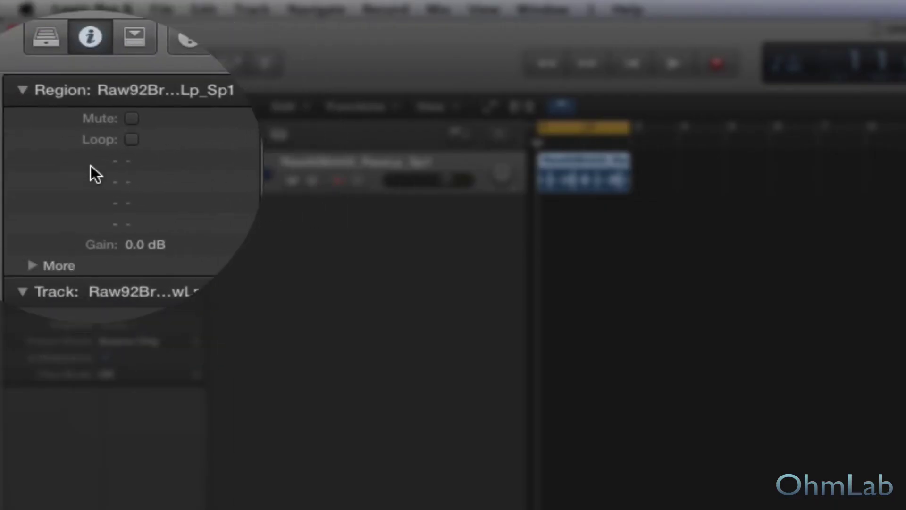
pyautogui.click(173, 378)
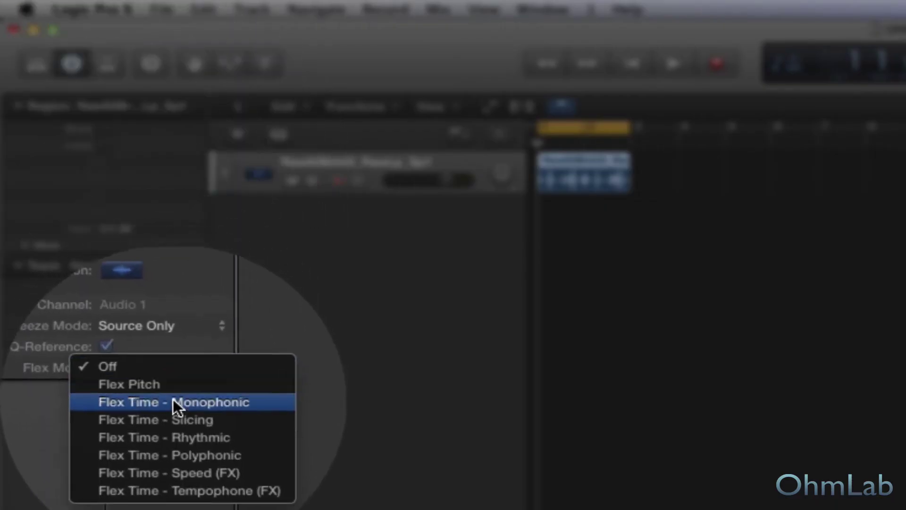
pyautogui.click(173, 436)
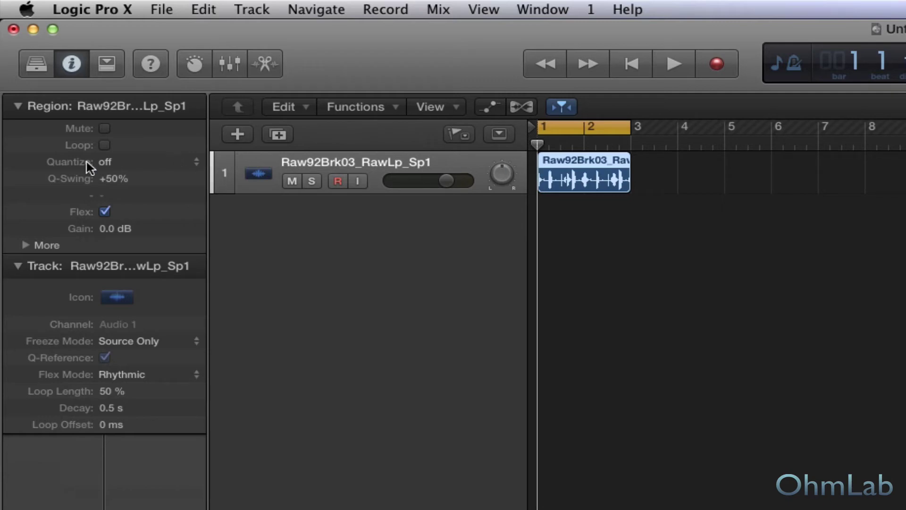
# - Choose Make Groove Template from the drum region's Quantize menu and show the Loops browser
pyautogui.click(143, 161)
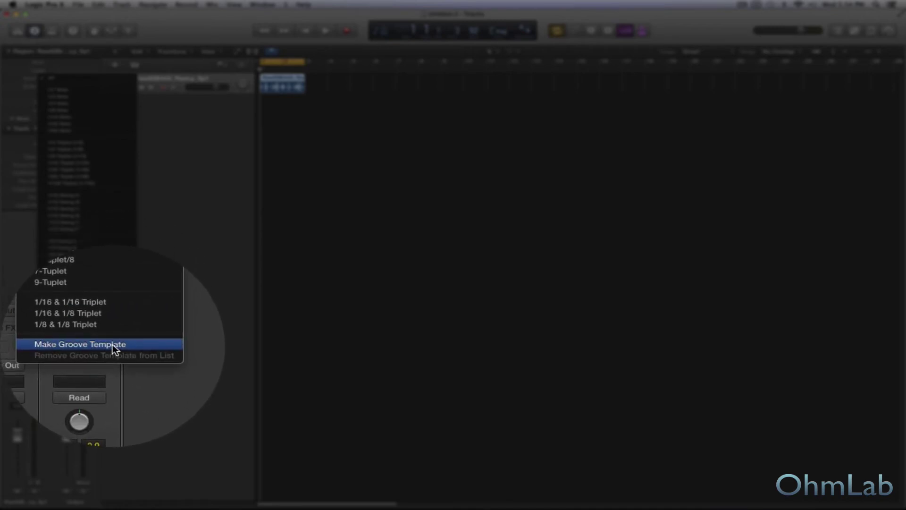
pyautogui.click(115, 349)
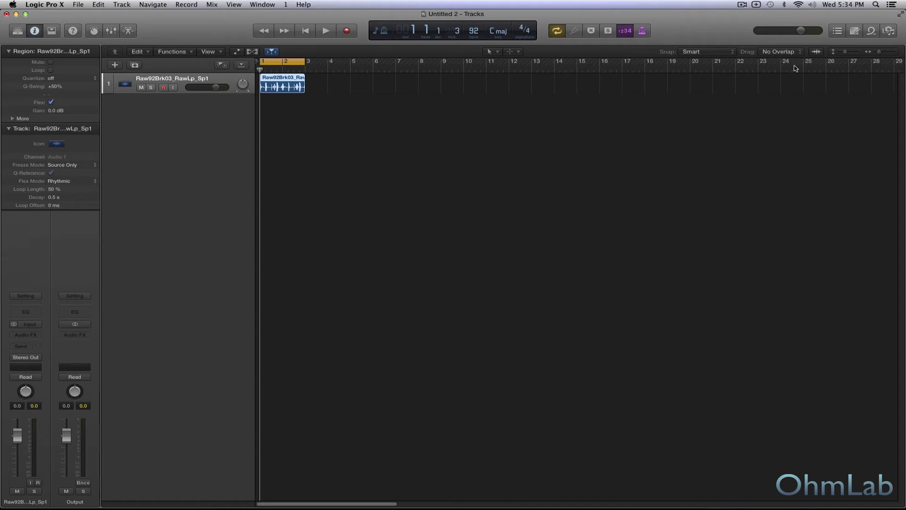
pyautogui.click(871, 31)
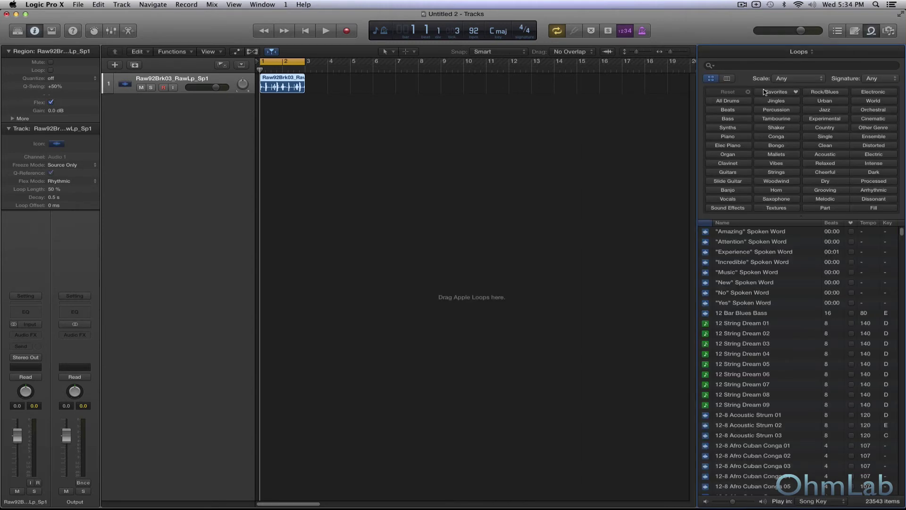
# - Filter the loops to the Guitars keyword and search for 'muted'
pyautogui.click(739, 173)
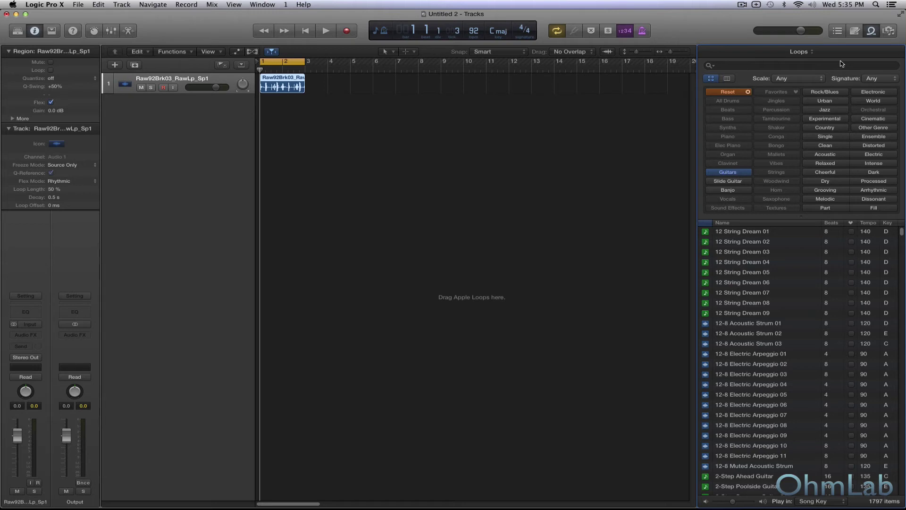
pyautogui.click(784, 65)
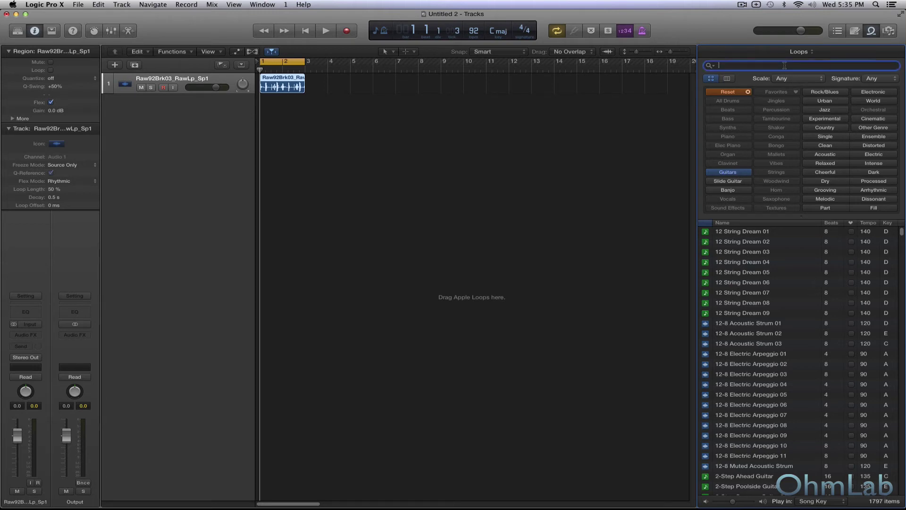
pyautogui.write('muted')
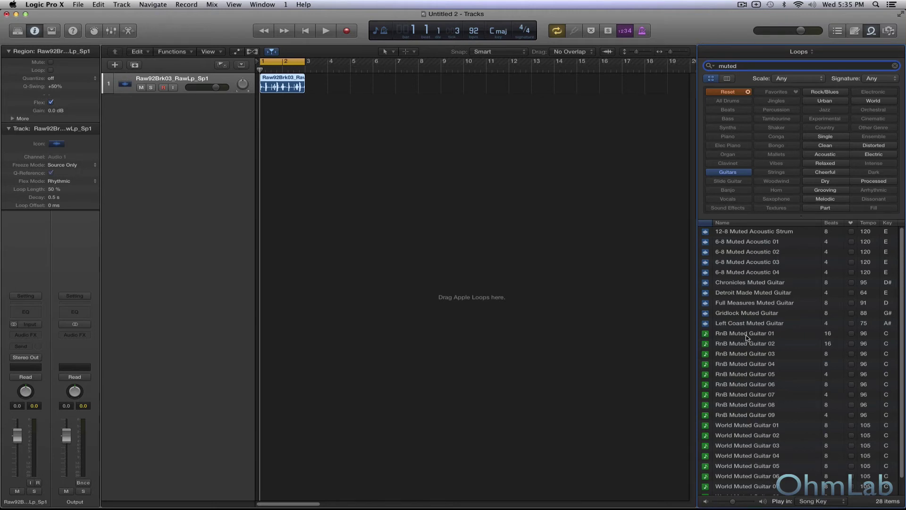
# - Preview the Left Coast, Gridlock, Full Measures, Detroit Made and Chronicles Muted Guitar loops, then stop
pyautogui.click(738, 324)
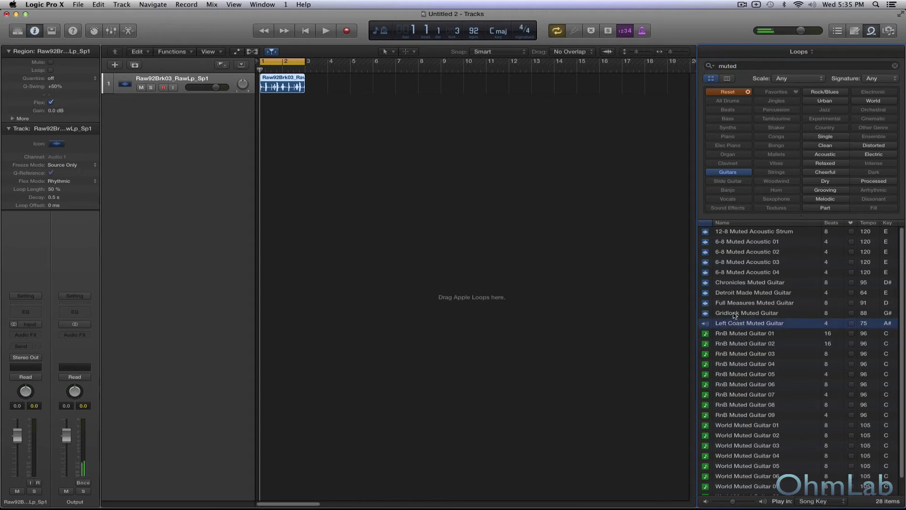
pyautogui.click(734, 314)
pyautogui.click(733, 304)
pyautogui.click(732, 294)
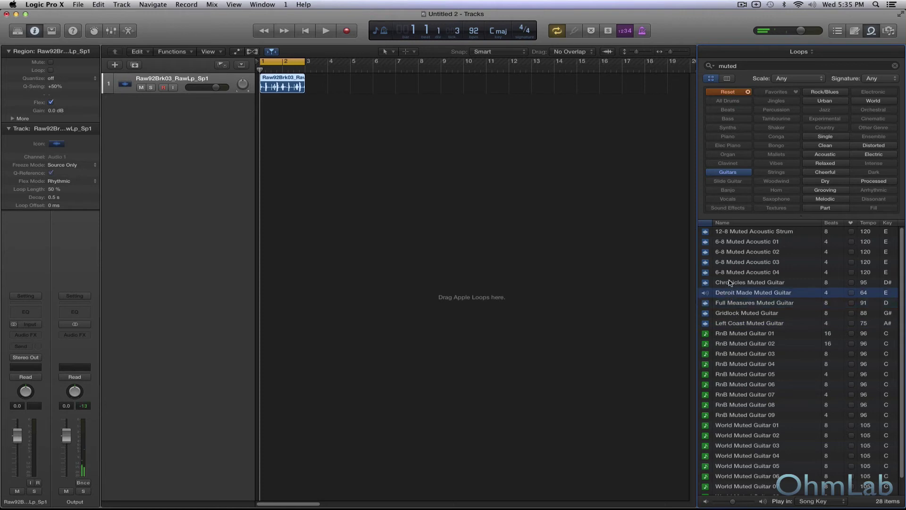
pyautogui.click(730, 283)
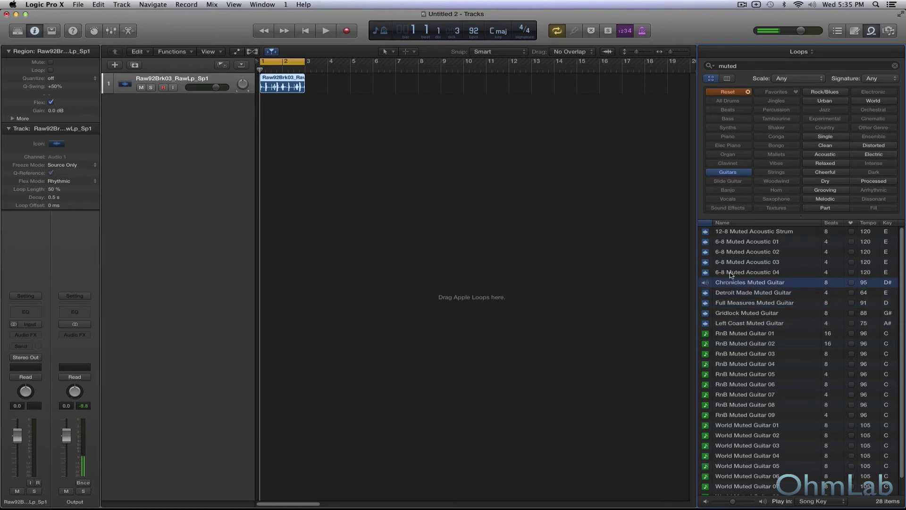
pyautogui.press('space')
pyautogui.press('space')
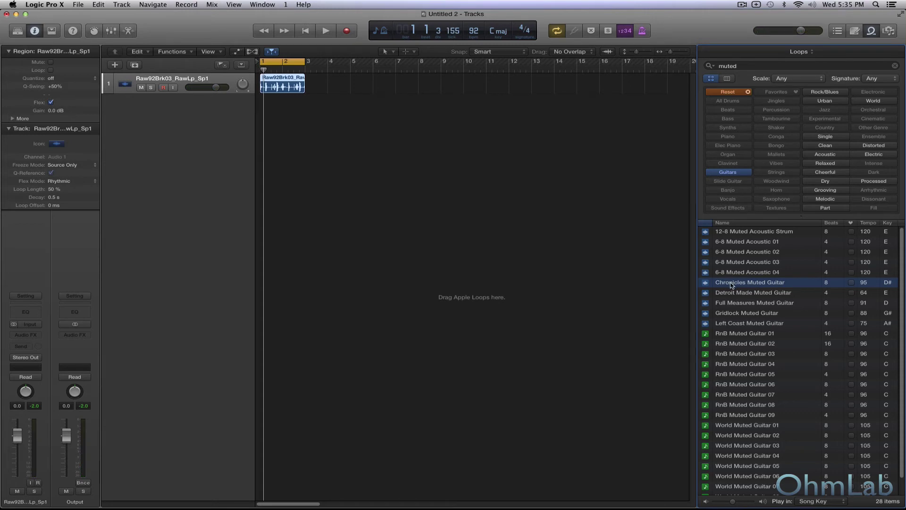
# - Drop Chronicles Muted Guitar onto a new track at bar 1 and close the Loops browser
pyautogui.moveTo(744, 285); pyautogui.dragTo(264, 114)
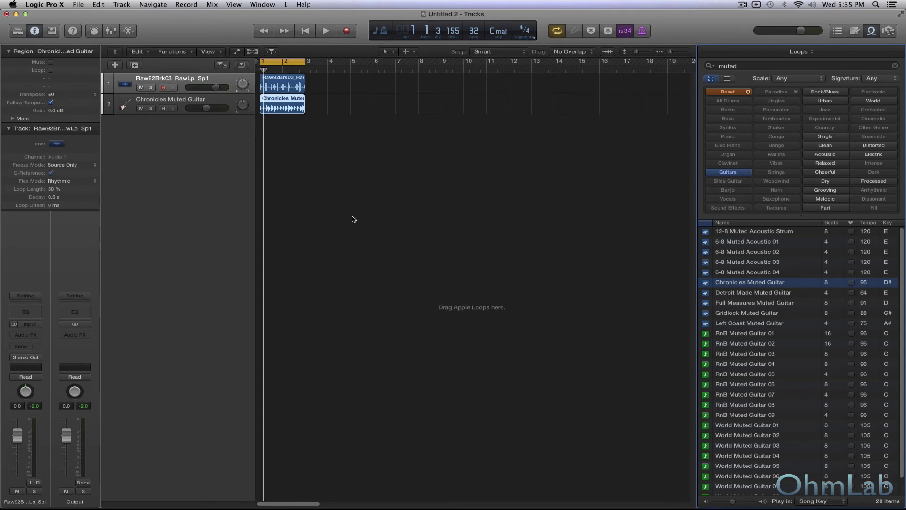
pyautogui.click(871, 30)
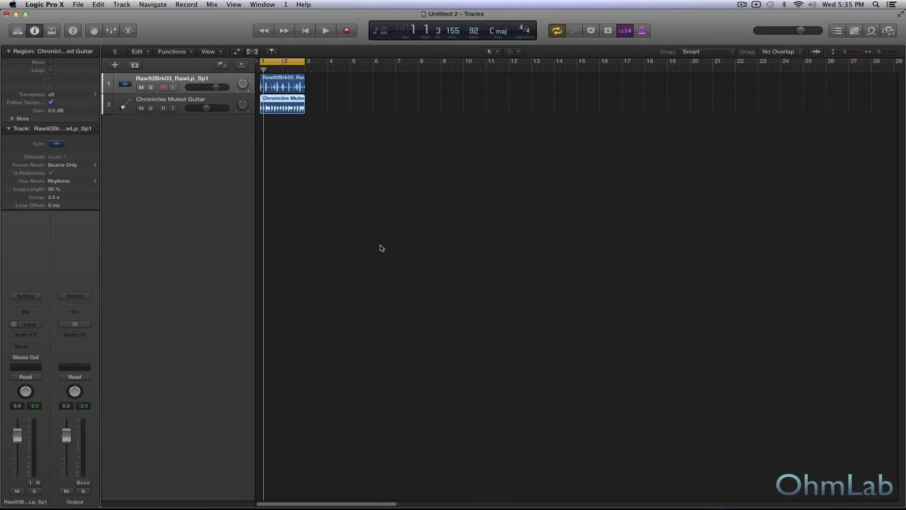
pyautogui.scroll(5, 399, 234)
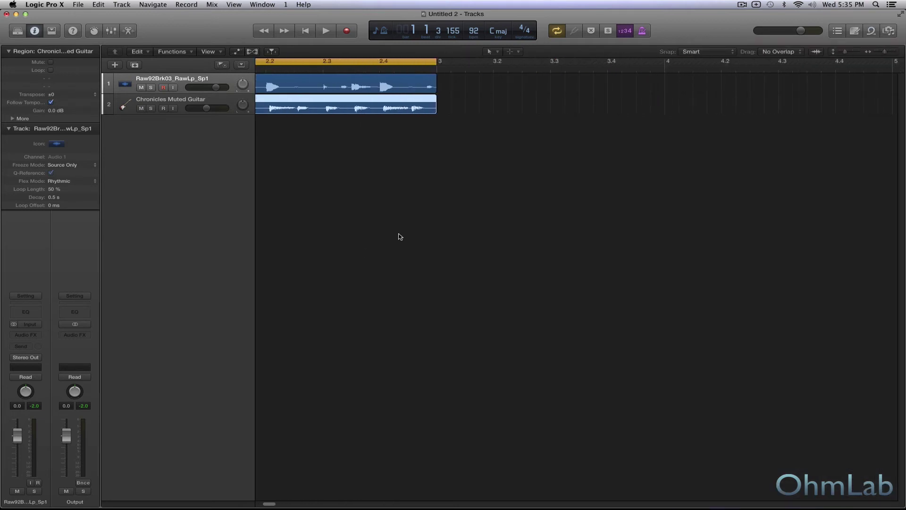
pyautogui.scroll(5, 398, 234)
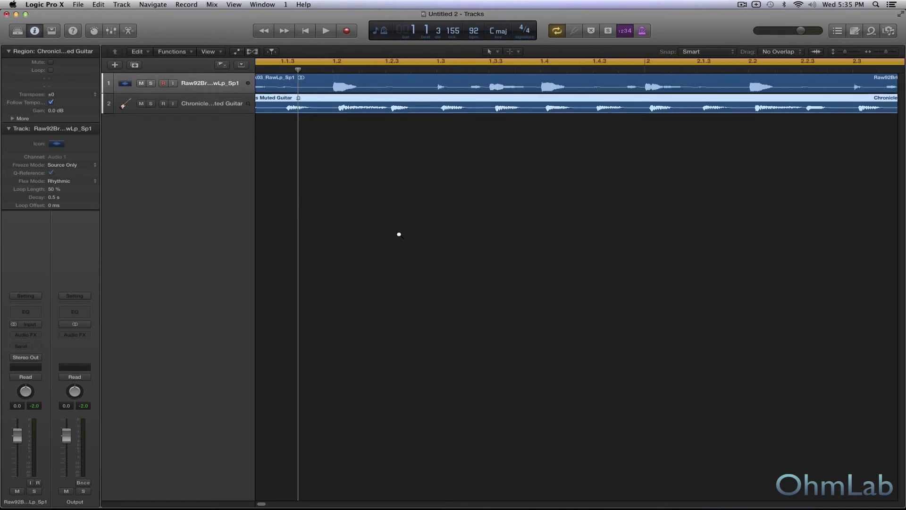
pyautogui.scroll(5, 399, 234)
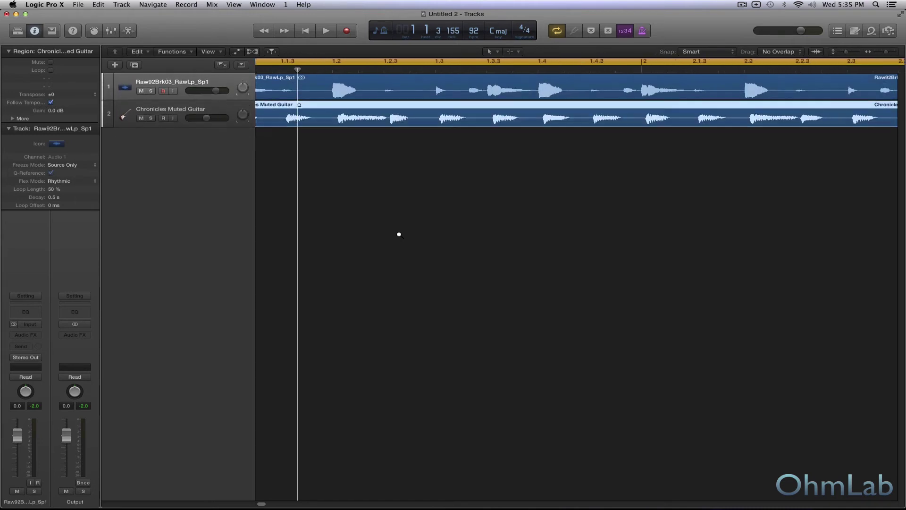
pyautogui.scroll(3, 398, 234)
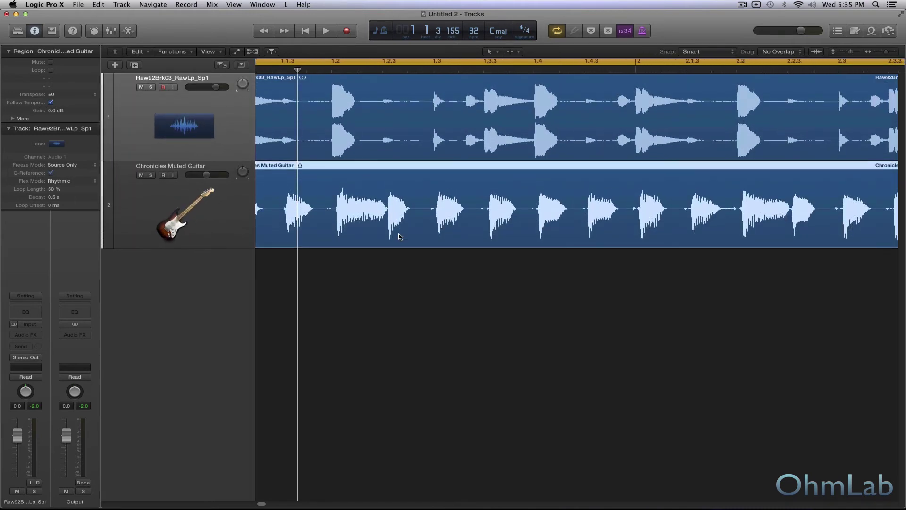
pyautogui.hscroll(-2, 399, 236)
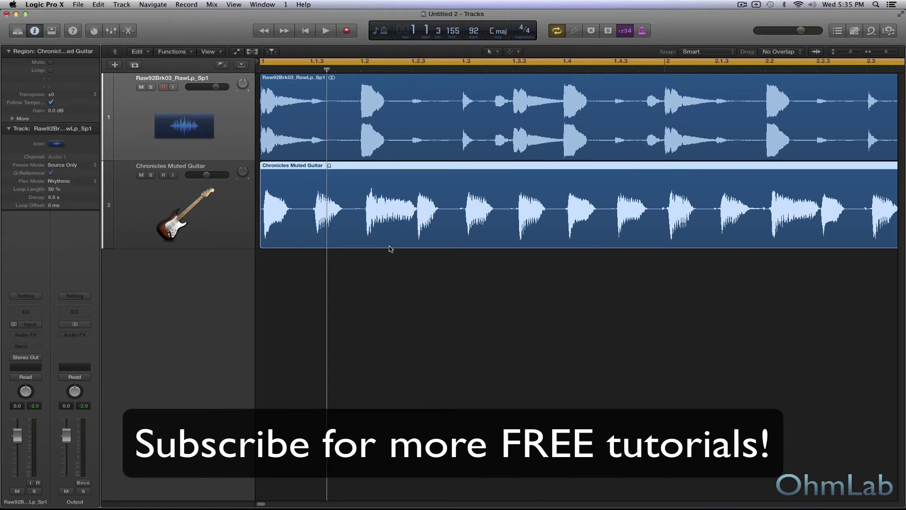
# - Play the drums and guitar together, then select the Chronicles Muted Guitar track
pyautogui.press('space')
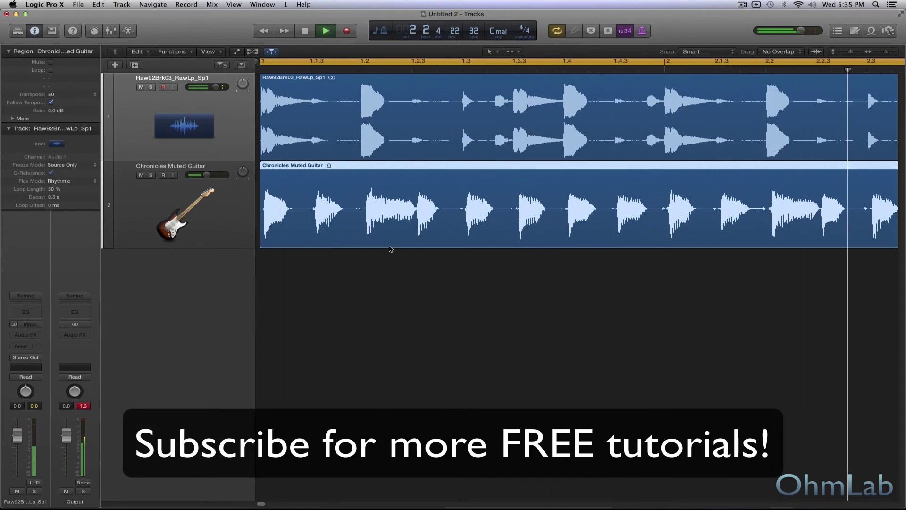
pyautogui.press('space')
pyautogui.click(155, 206)
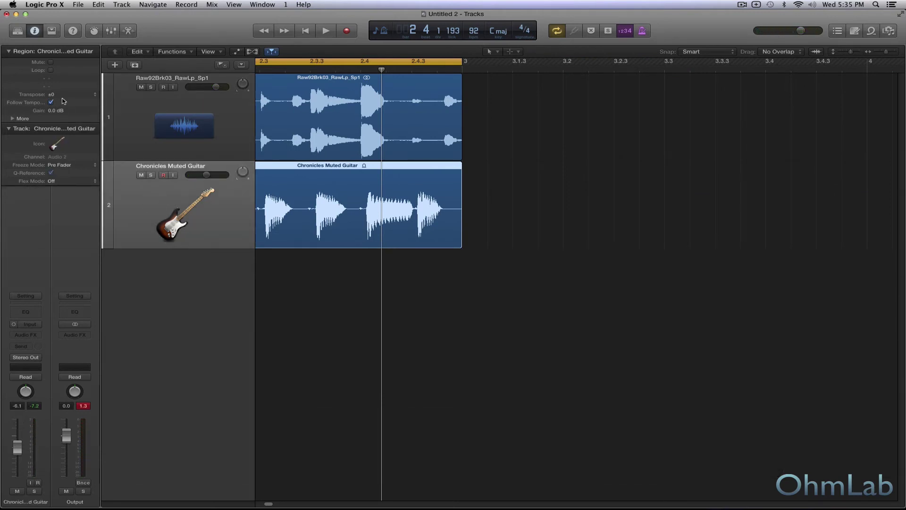
# - Set the guitar track to Flex Time - Rhythmic and quantize its region to 1/16 Note
pyautogui.click(79, 183)
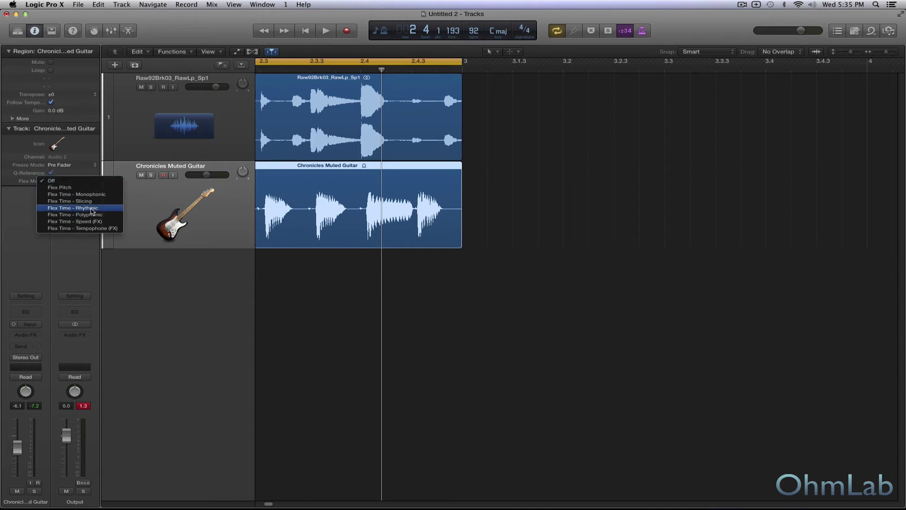
pyautogui.click(92, 210)
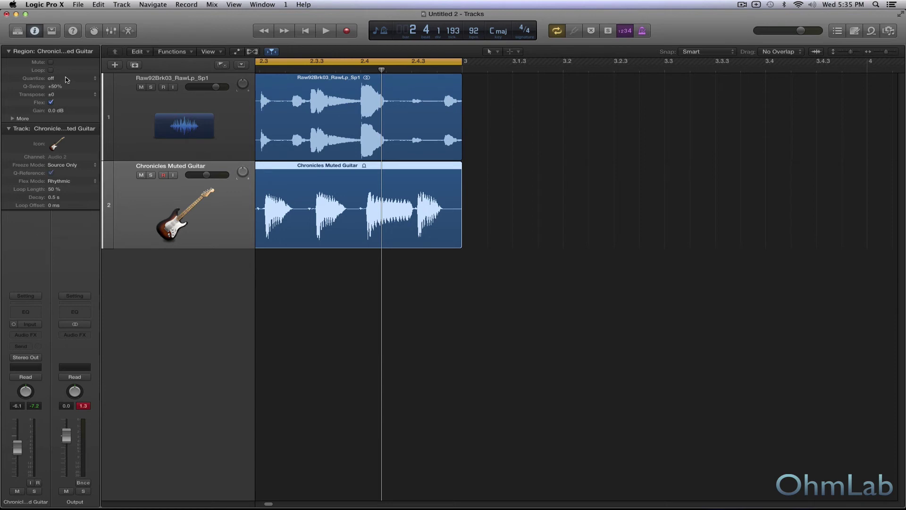
pyautogui.click(66, 79)
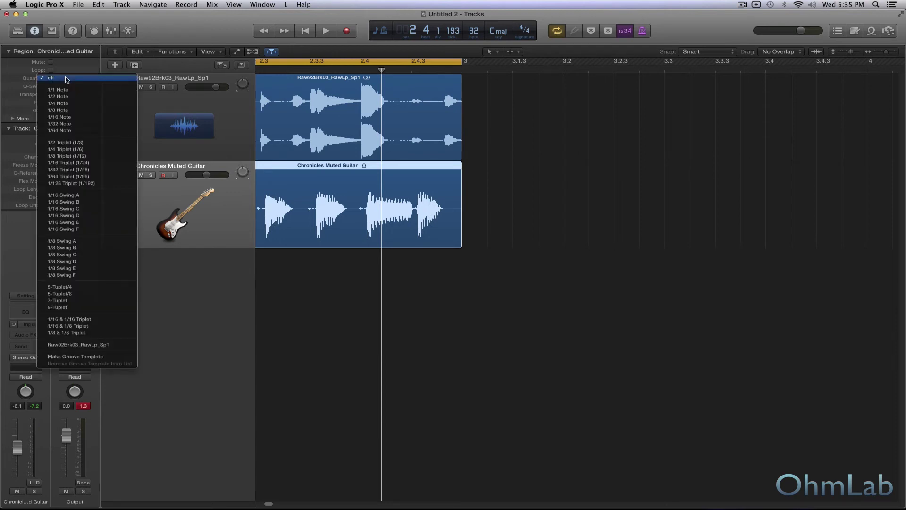
pyautogui.click(71, 117)
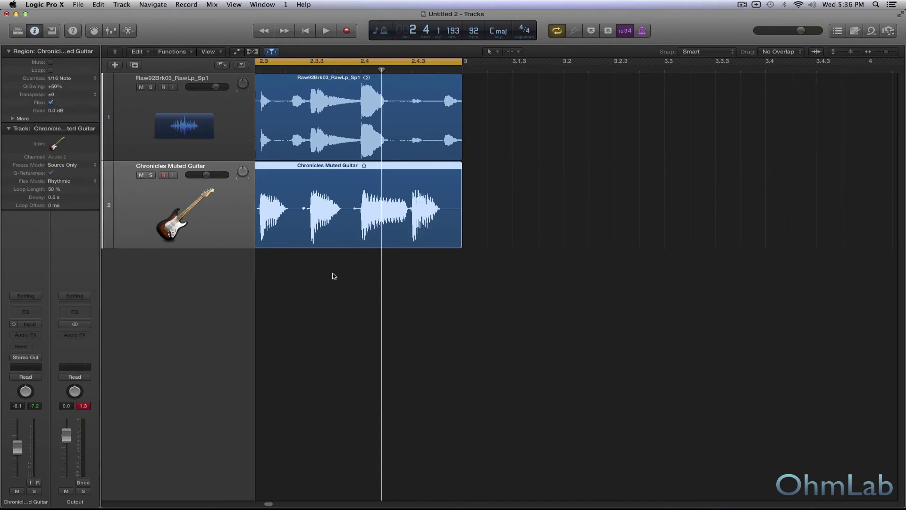
# - Play the 1/16-quantized guitar with the drums, then set Quantize back to off
pyautogui.press('space')
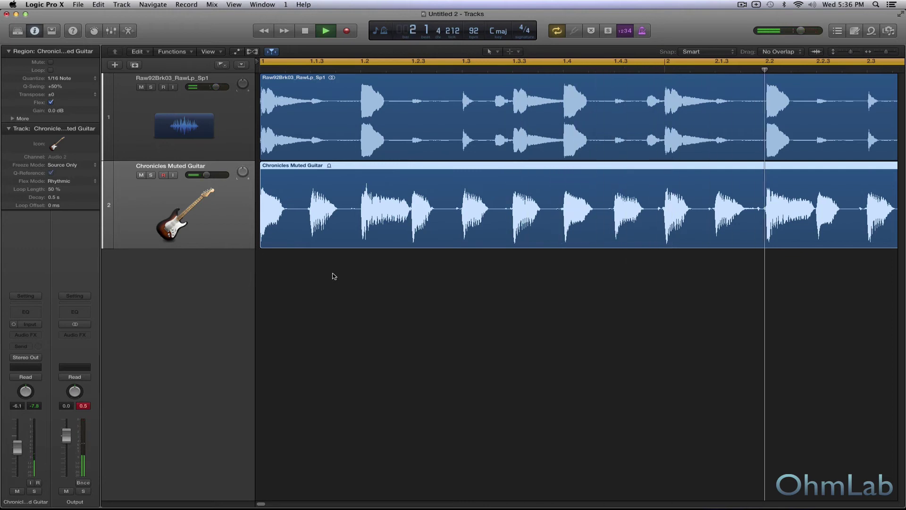
pyautogui.press('space')
pyautogui.click(71, 78)
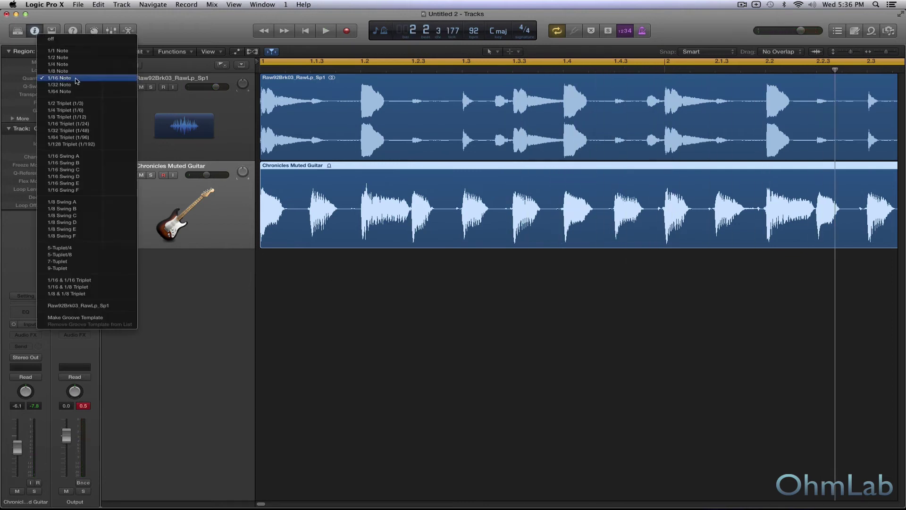
pyautogui.click(62, 42)
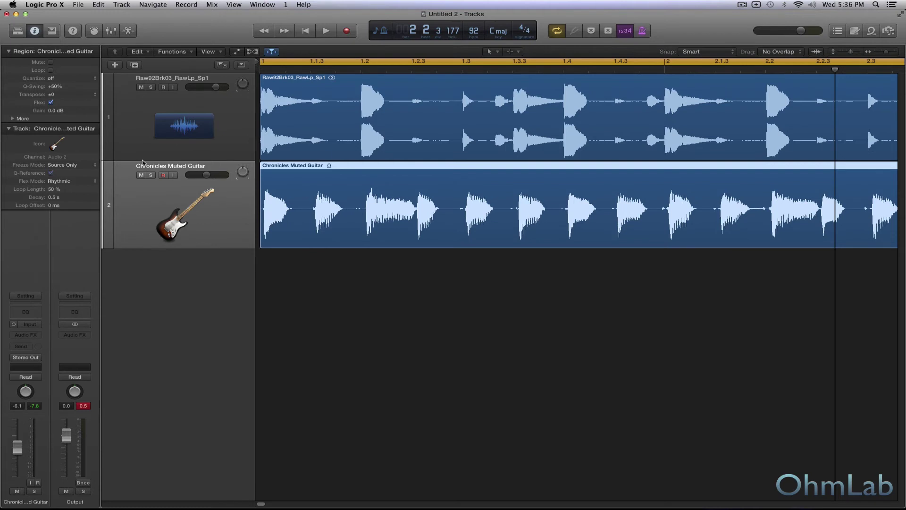
# - Make a groove template from the Chronicles Muted Guitar region and reopen the Quantize list
pyautogui.click(62, 76)
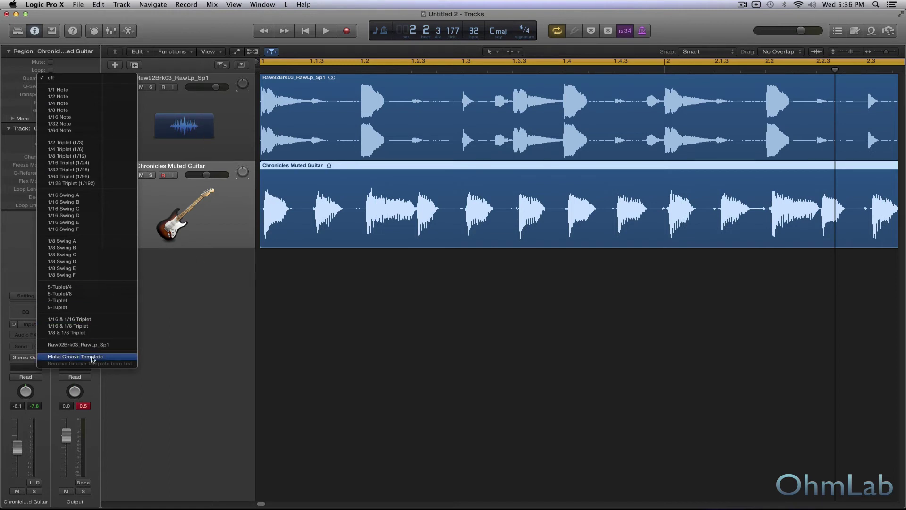
pyautogui.click(75, 357)
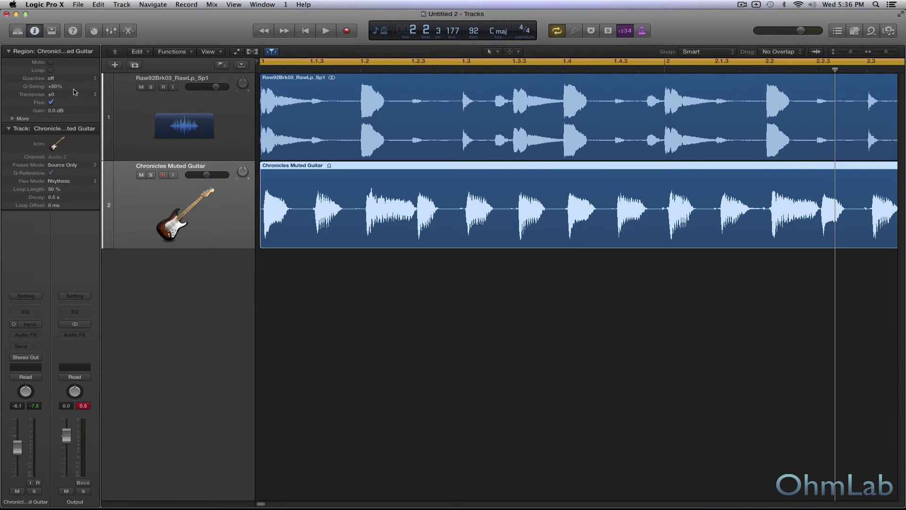
pyautogui.click(60, 79)
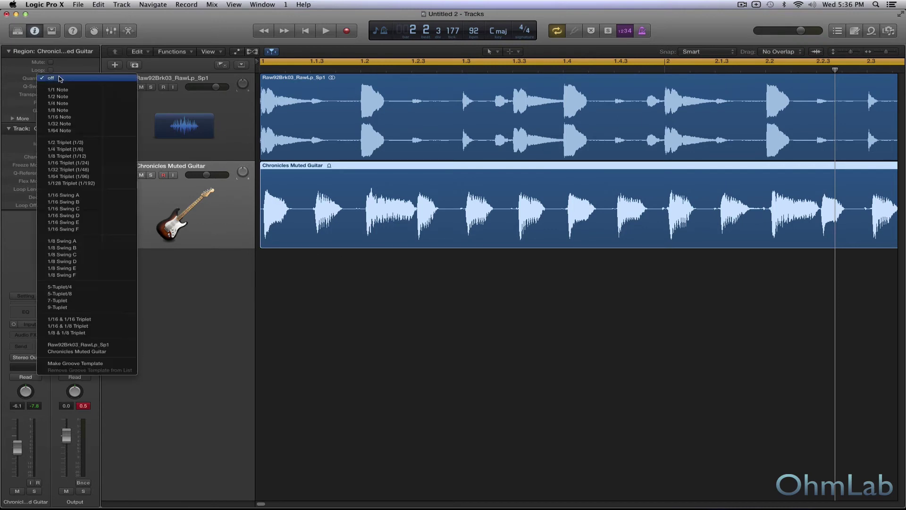
# - Quantize the guitar region to the Raw92Brk03_RawLp_Sp1 groove and play both tracks
pyautogui.click(70, 346)
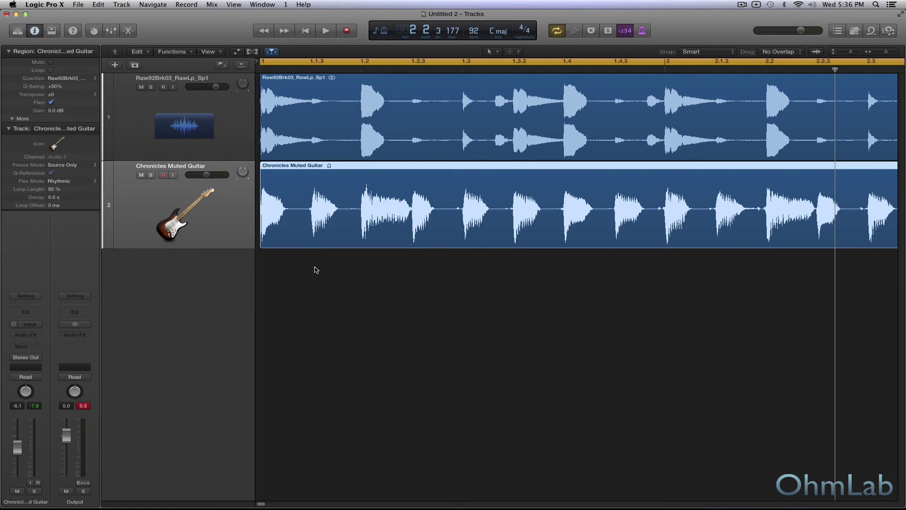
pyautogui.press('space')
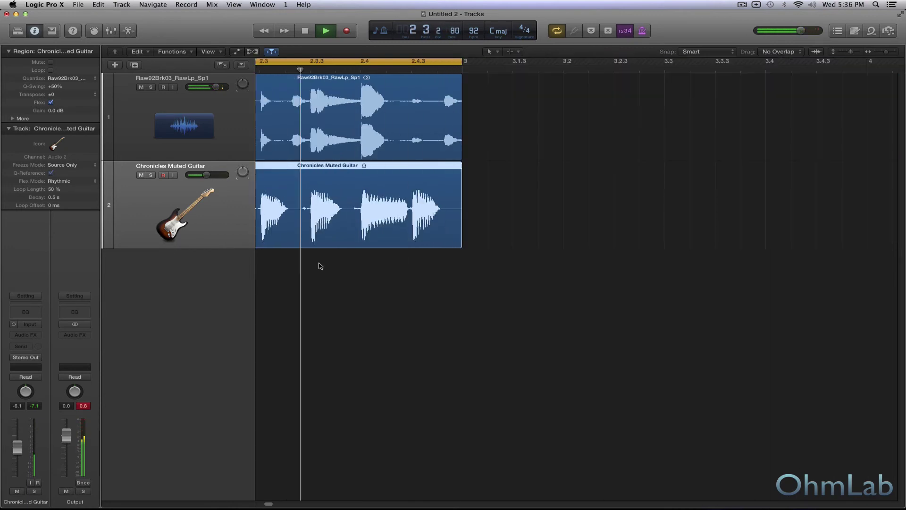
pyautogui.press('space')
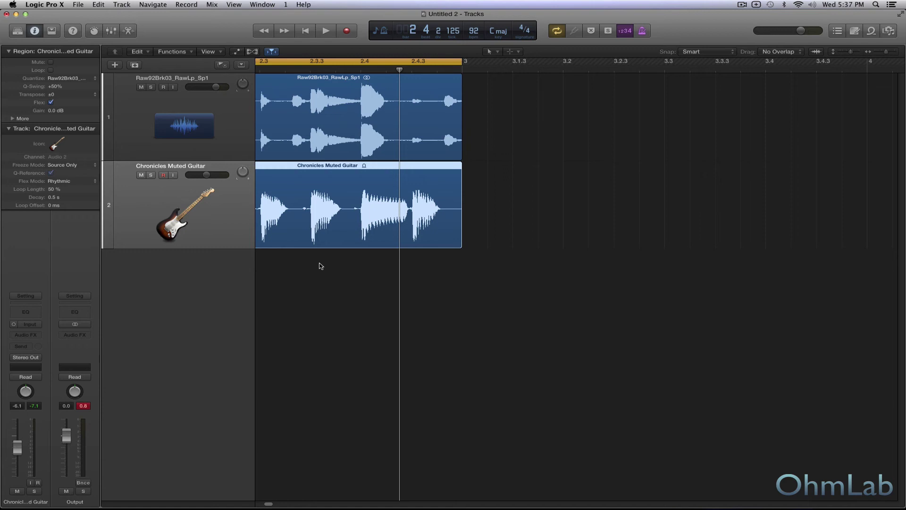
# - Quantize the guitar to its own Chronicles Muted Guitar groove, then remove that template from the list
pyautogui.click(199, 99)
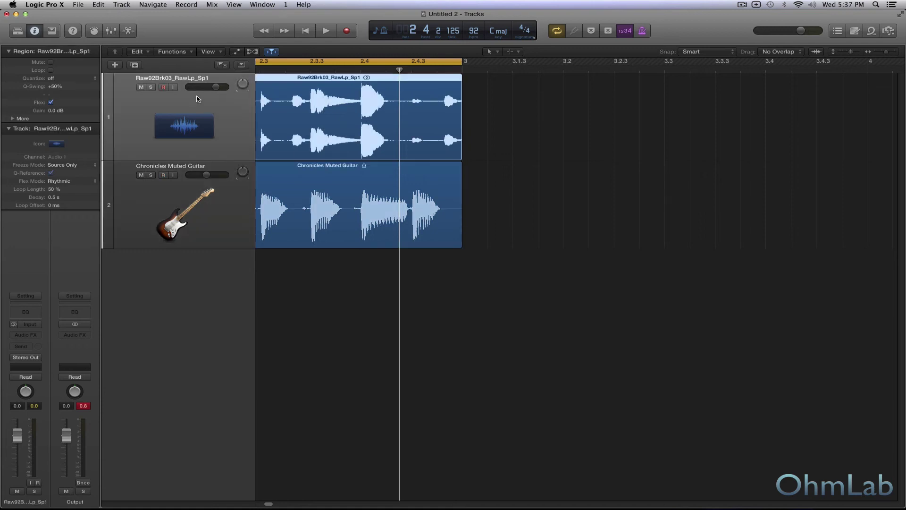
pyautogui.click(175, 198)
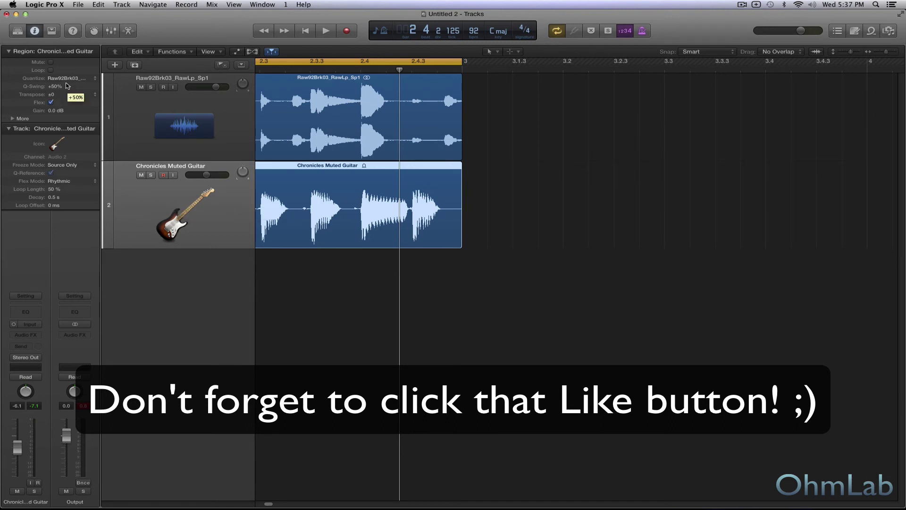
pyautogui.click(69, 79)
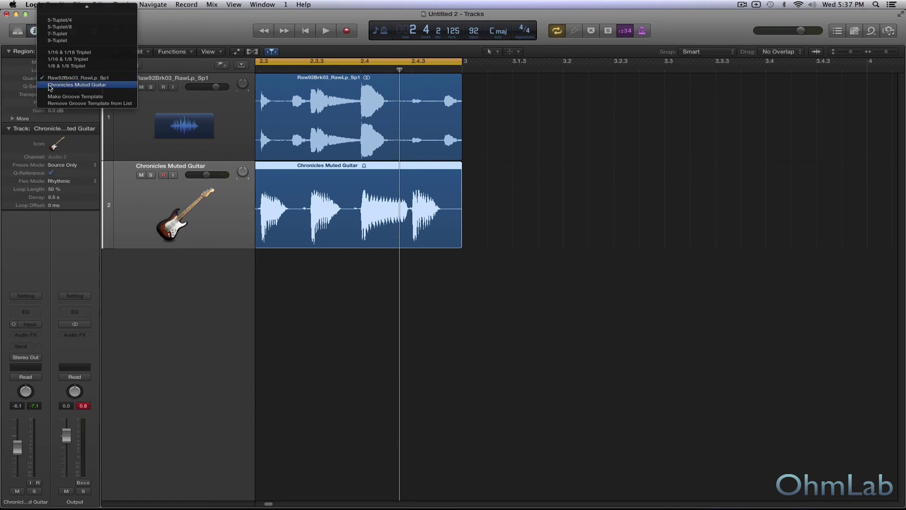
pyautogui.click(50, 85)
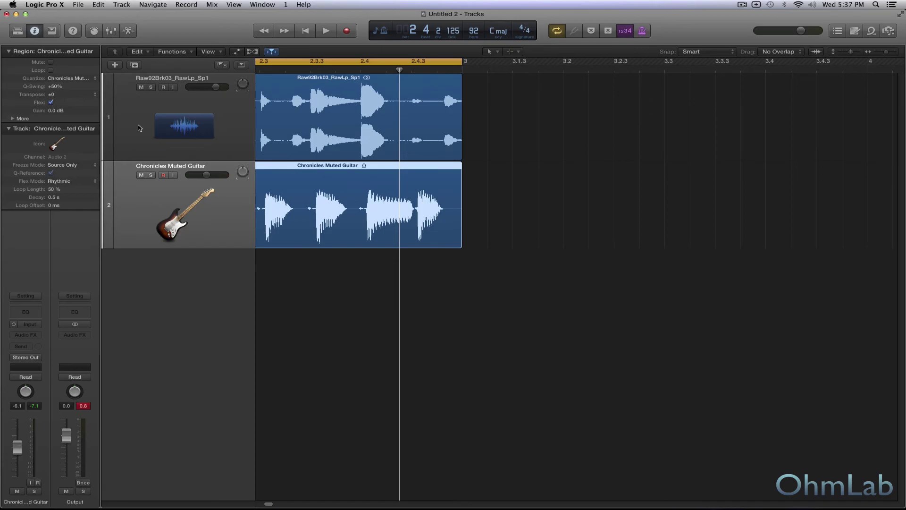
pyautogui.click(79, 79)
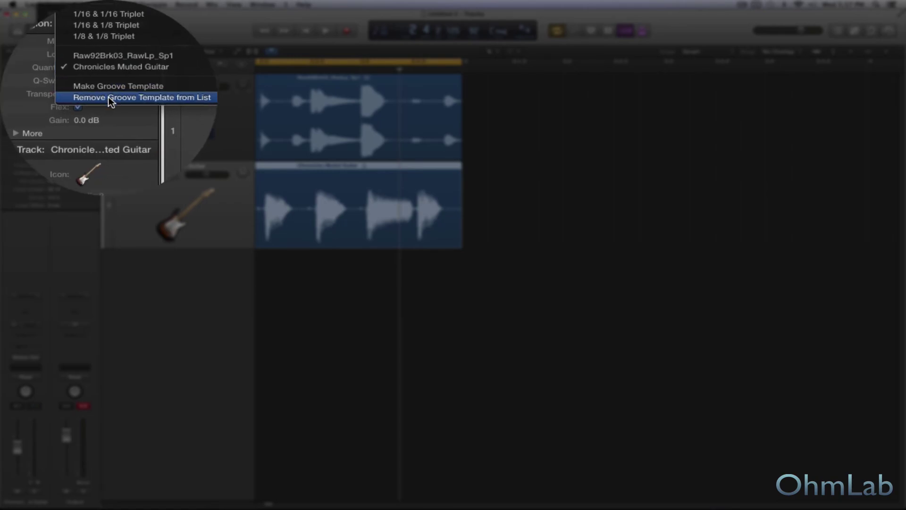
pyautogui.click(111, 100)
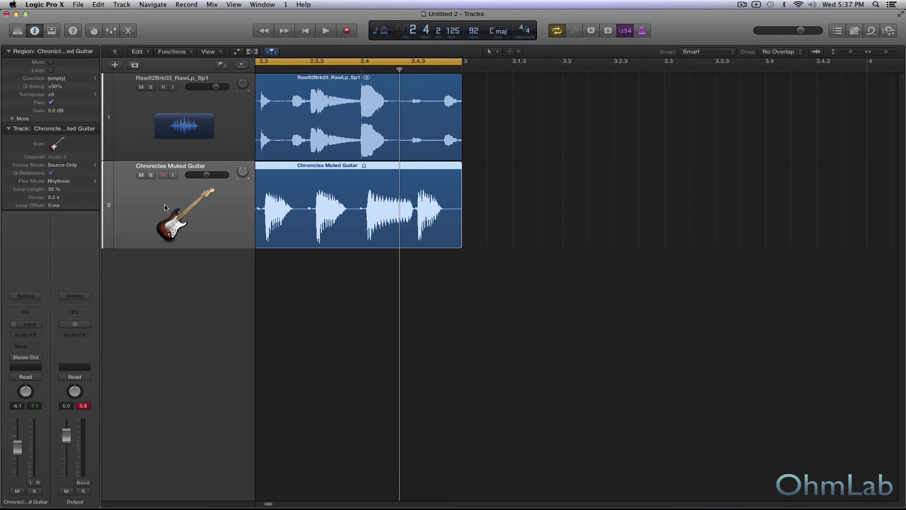
# - Set the guitar region's Quantize back to Raw92Brk03_RawLp_Sp1 and zoom out horizontally
pyautogui.click(66, 78)
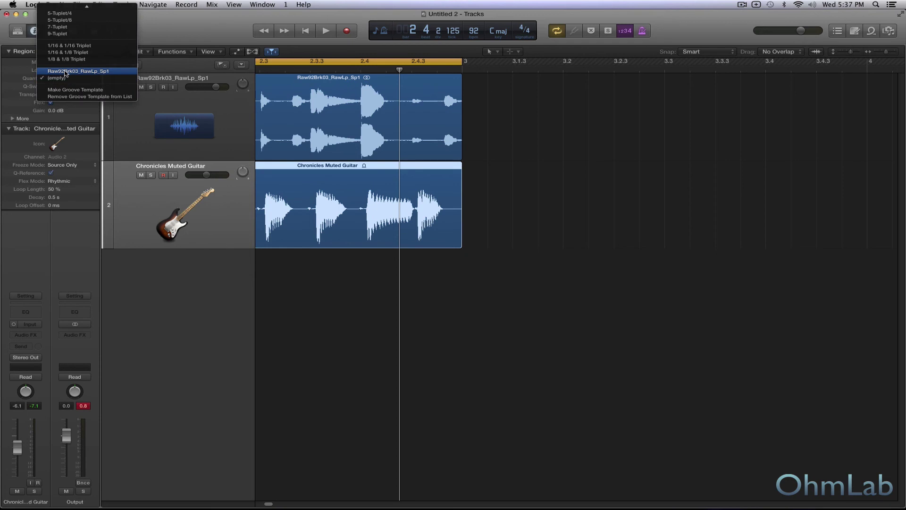
pyautogui.click(65, 72)
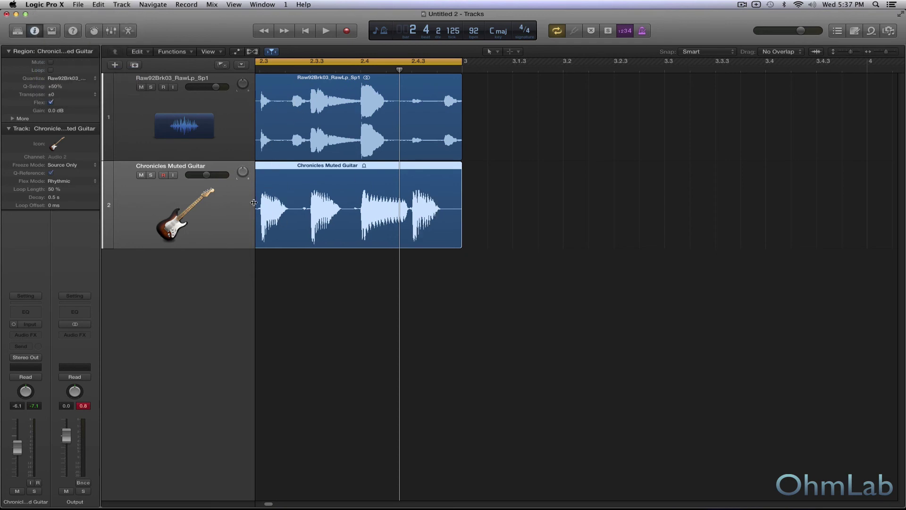
pyautogui.hscroll(-10, 371, 161)
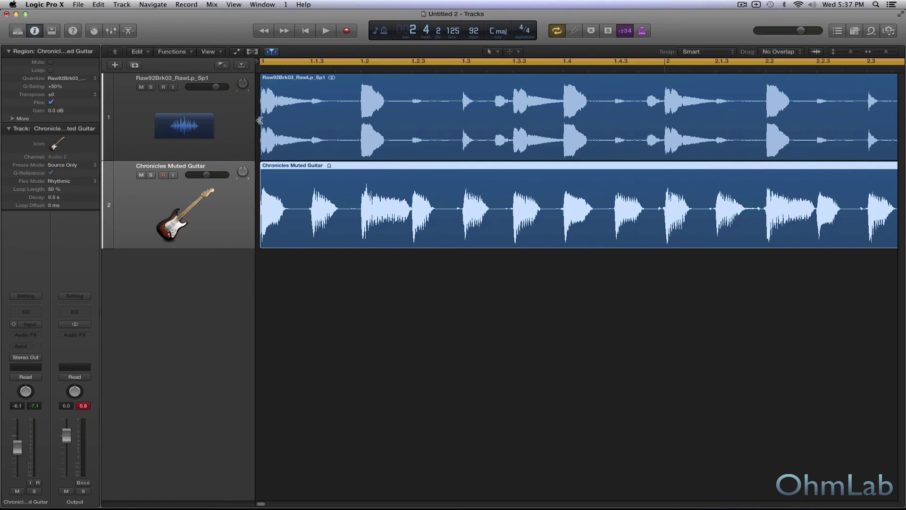
pyautogui.click(243, 123)
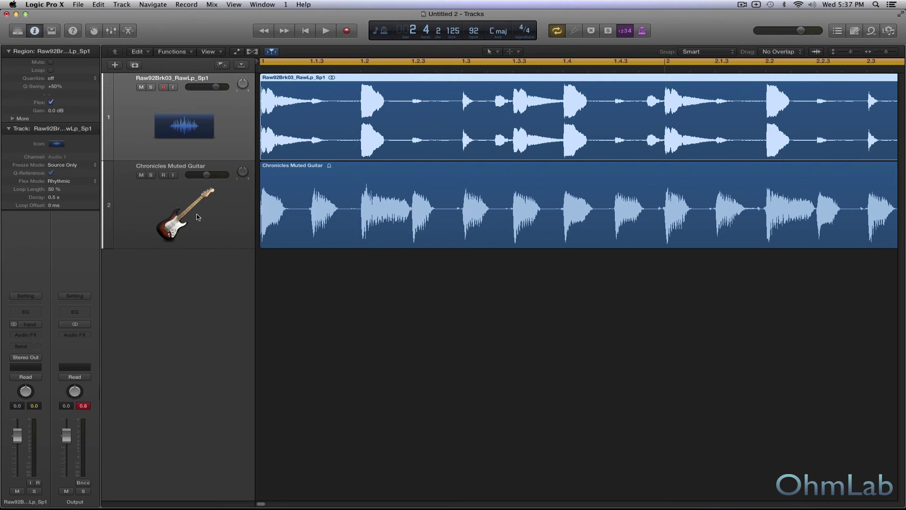
pyautogui.click(165, 222)
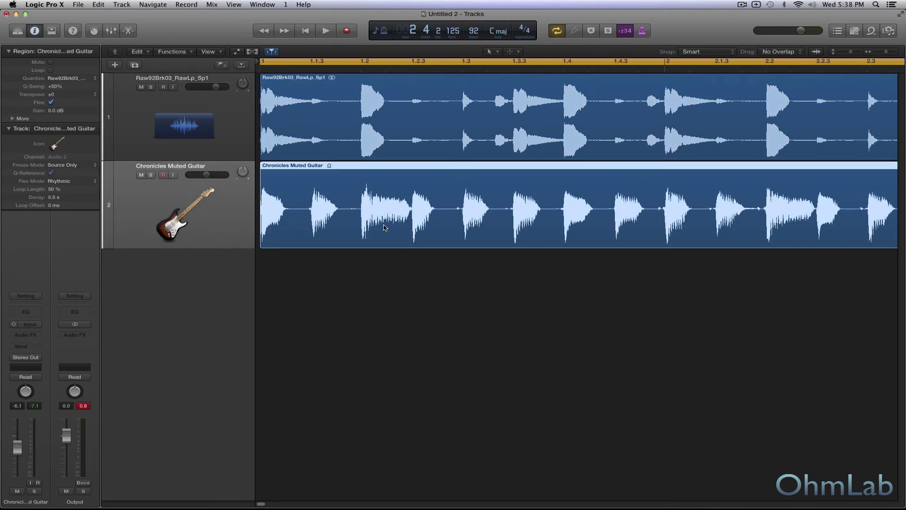
pyautogui.press('super+Left')
pyautogui.press('super+Left')
pyautogui.press('super+Left')
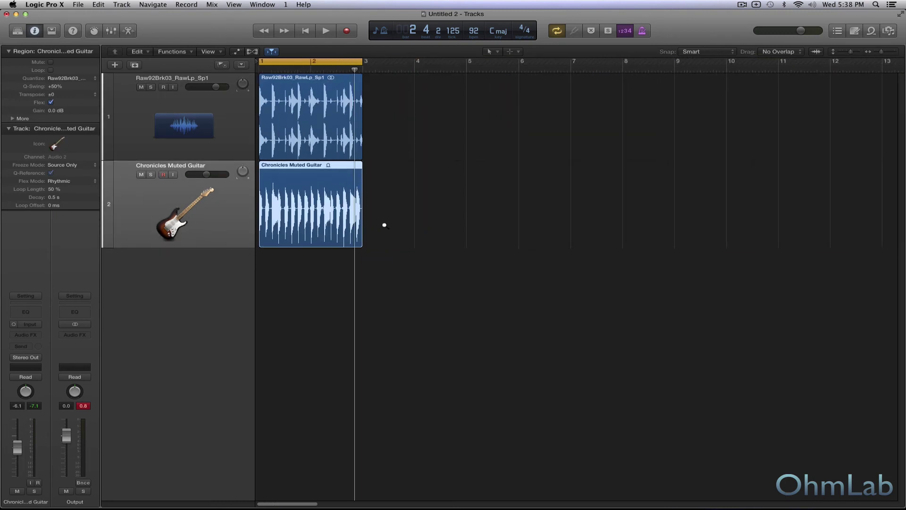
pyautogui.hscroll(-5, 385, 225)
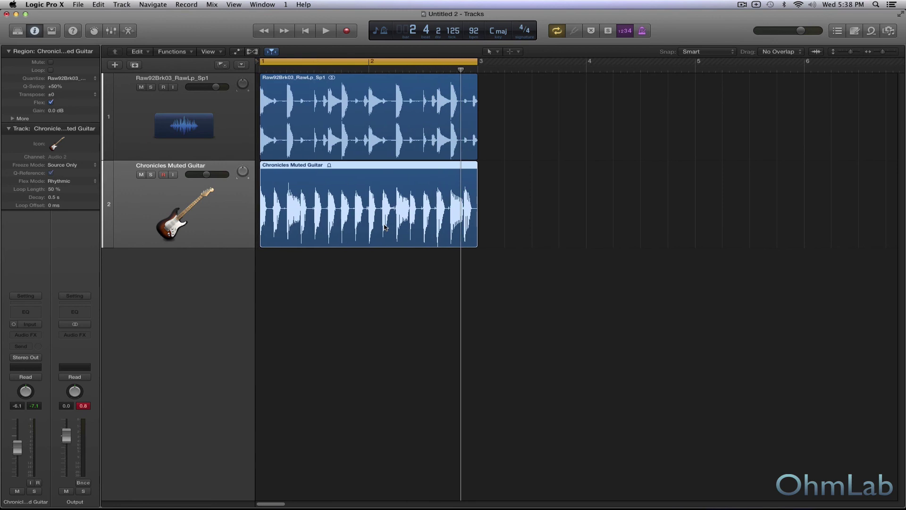